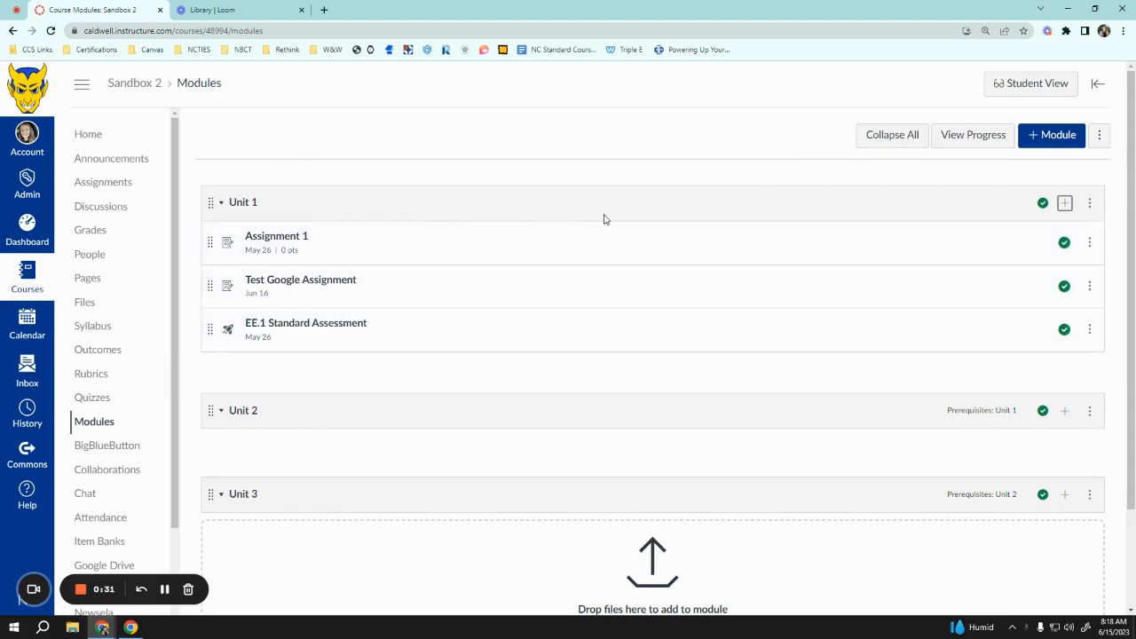
Open the Unit 1 module settings for editing and add a requirement for Assignment 1
left_click(1091, 205)
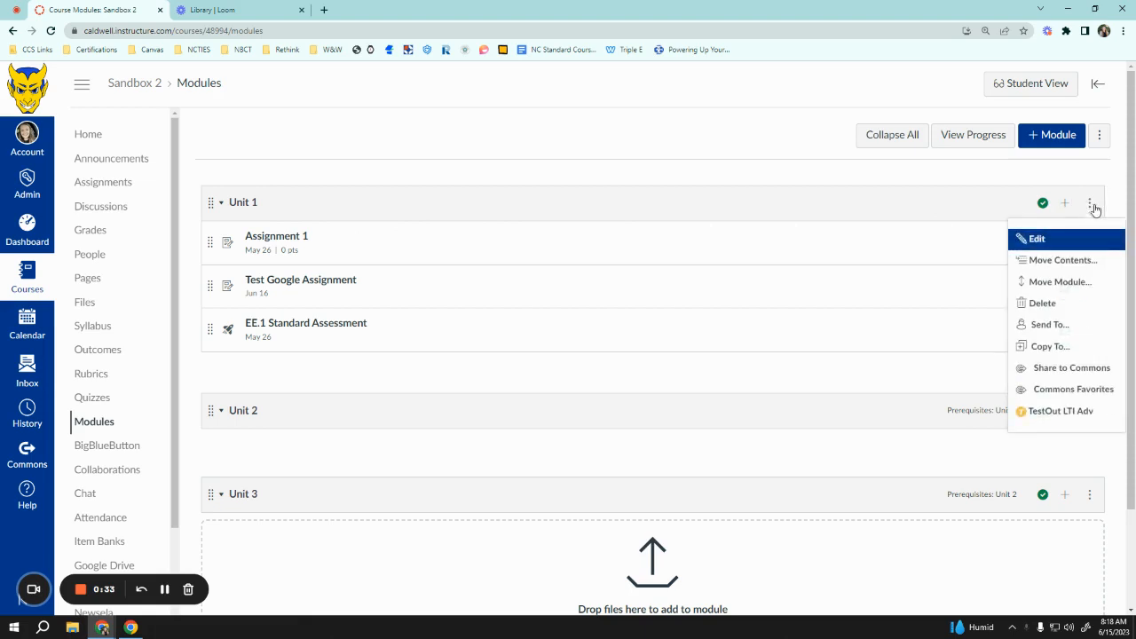
left_click(1059, 239)
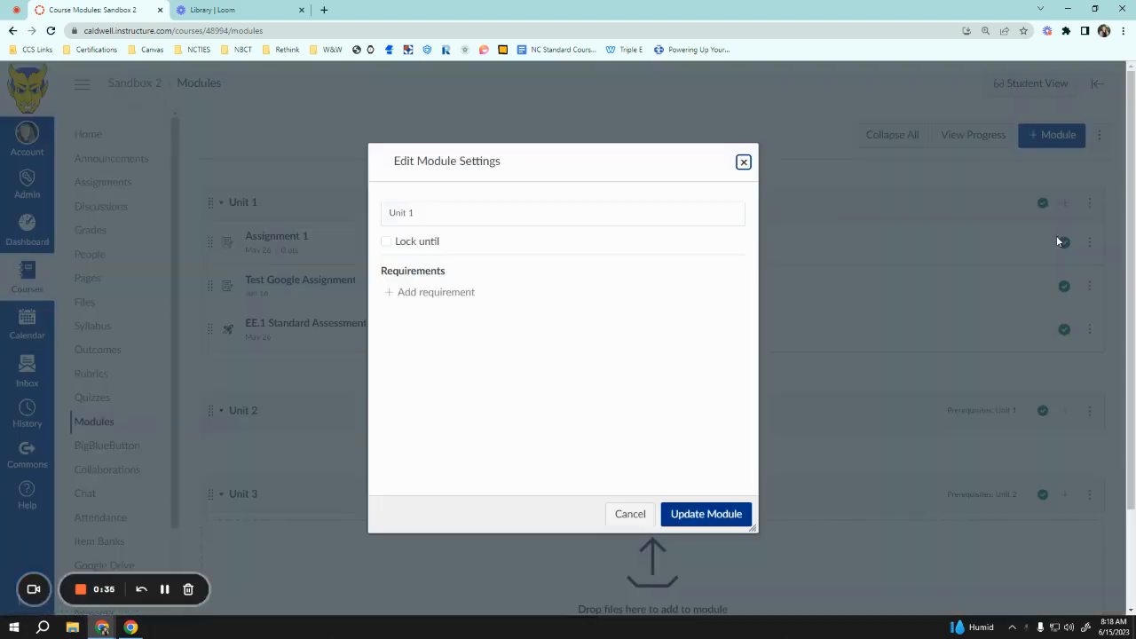
left_click(456, 298)
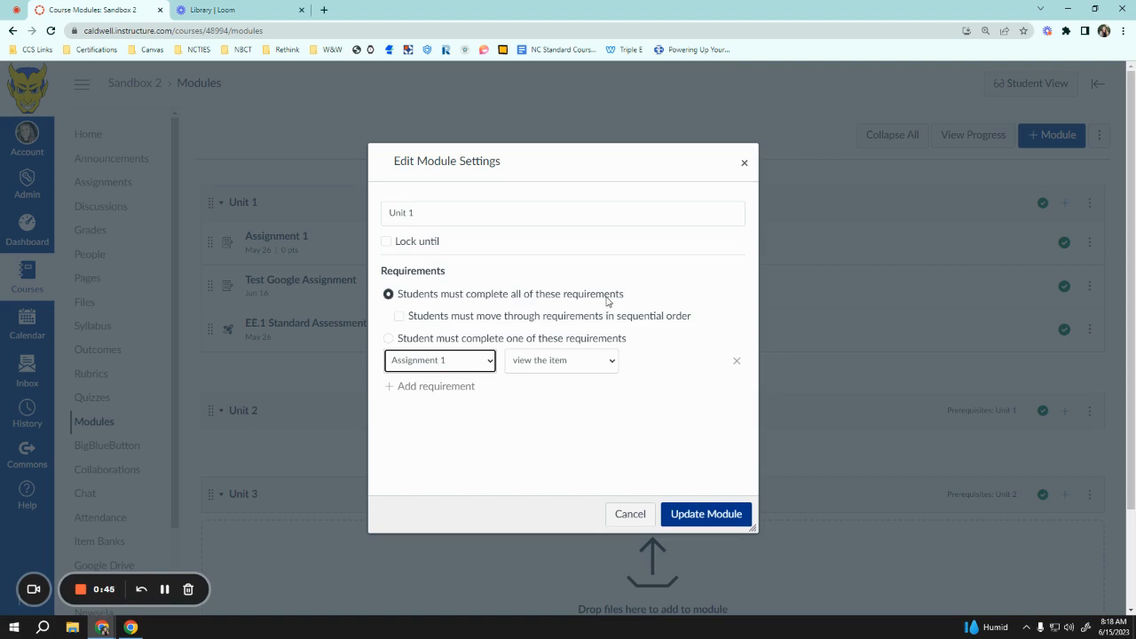
Try the sequential-order option on and off, and set the module to require completing only one of the requirements
left_click(399, 316)
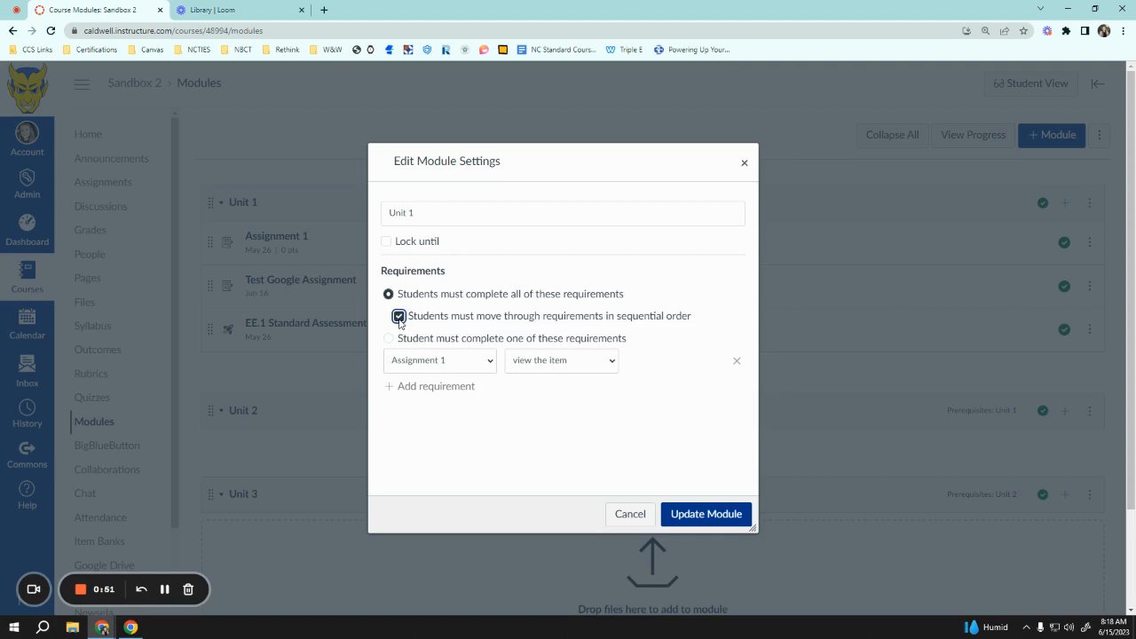
left_click(399, 317)
left_click(389, 338)
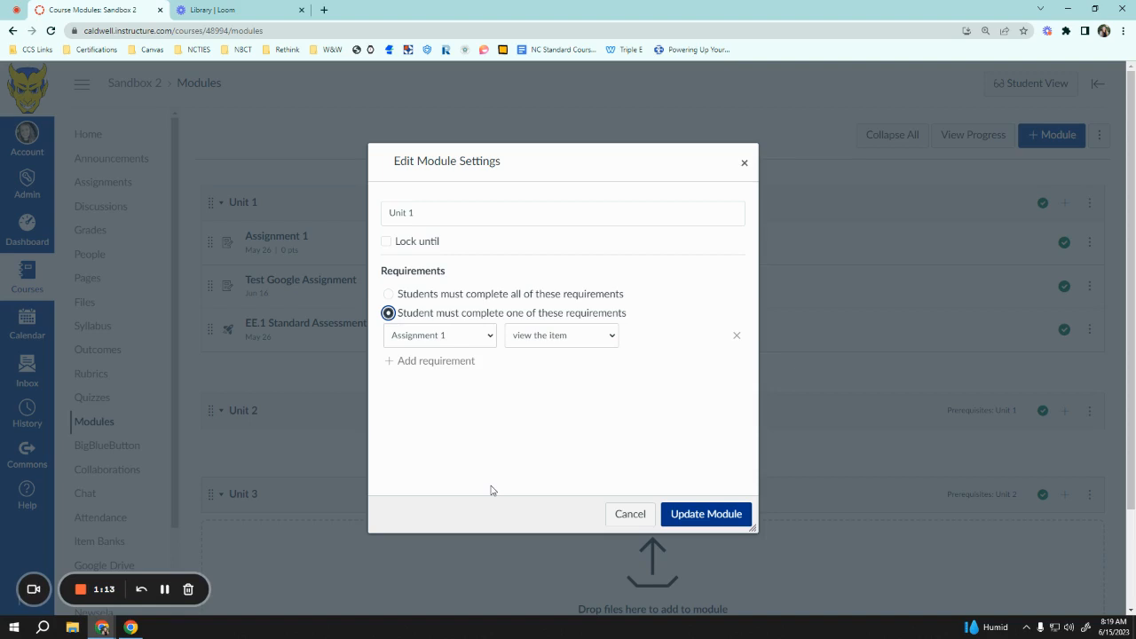
Add two more Unit 1 requirements, one for Test Google Assignment and one for EE.1 Standard Assessment
left_click(456, 364)
left_click(456, 373)
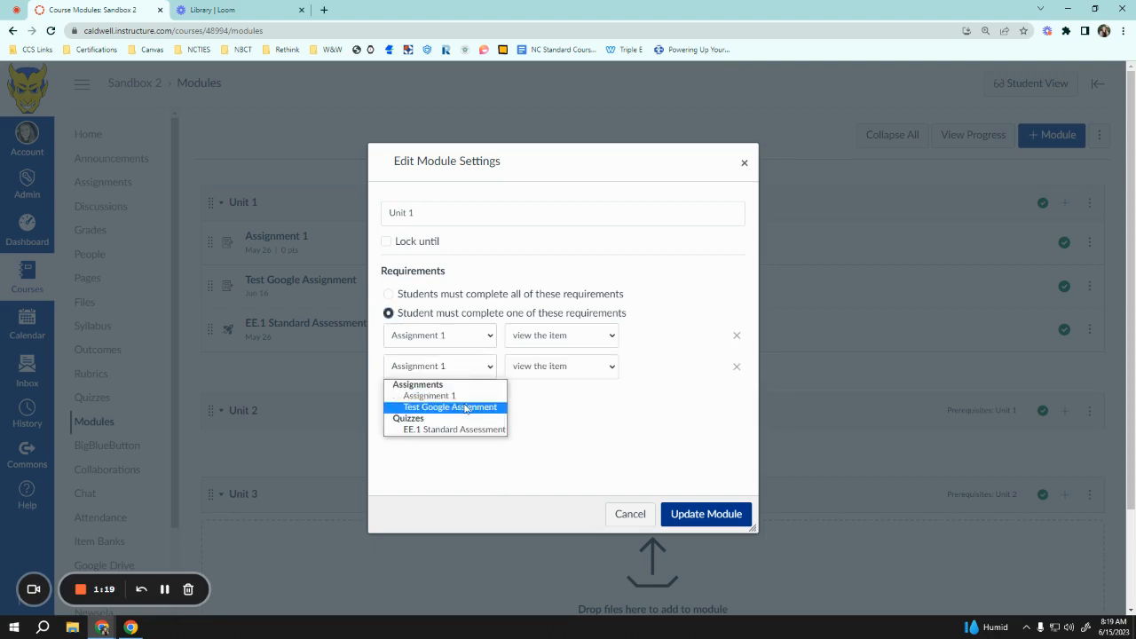
left_click(457, 406)
left_click(456, 393)
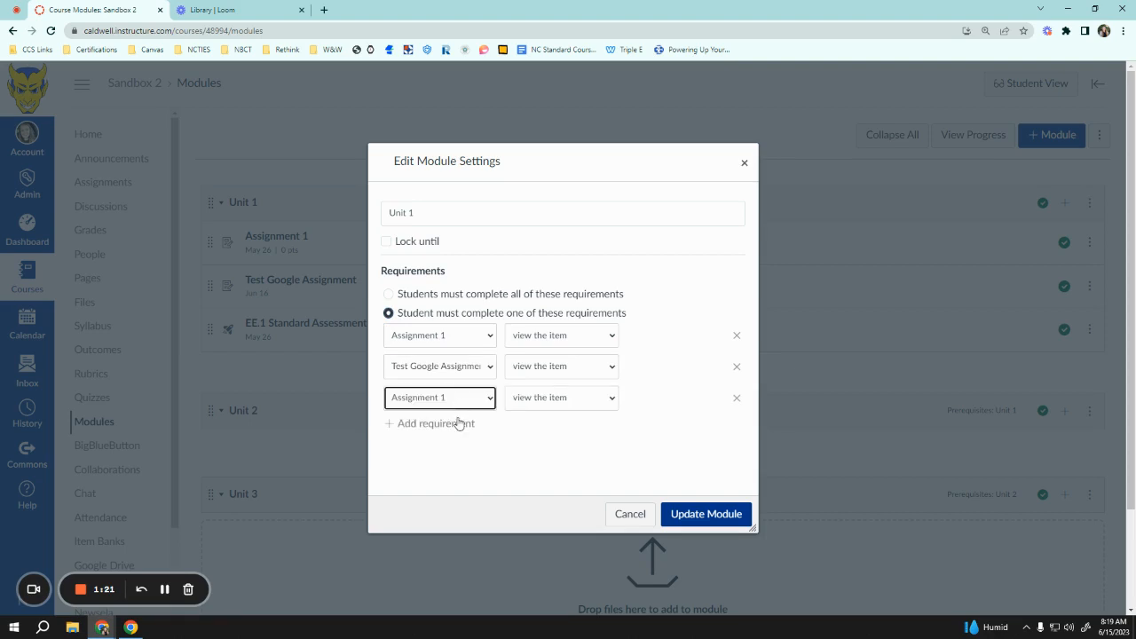
left_click(455, 399)
left_click(459, 463)
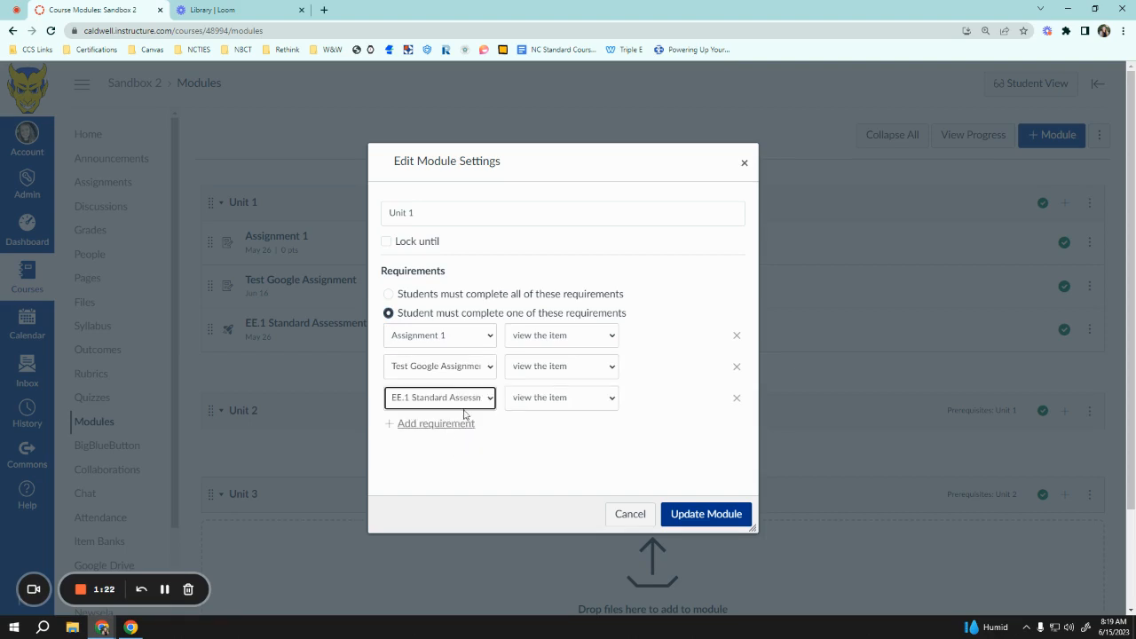
Set all three requirements, Assignment 1, Test Google Assignment and EE.1 Standard Assessment, to "submit the assignment"
left_click(544, 343)
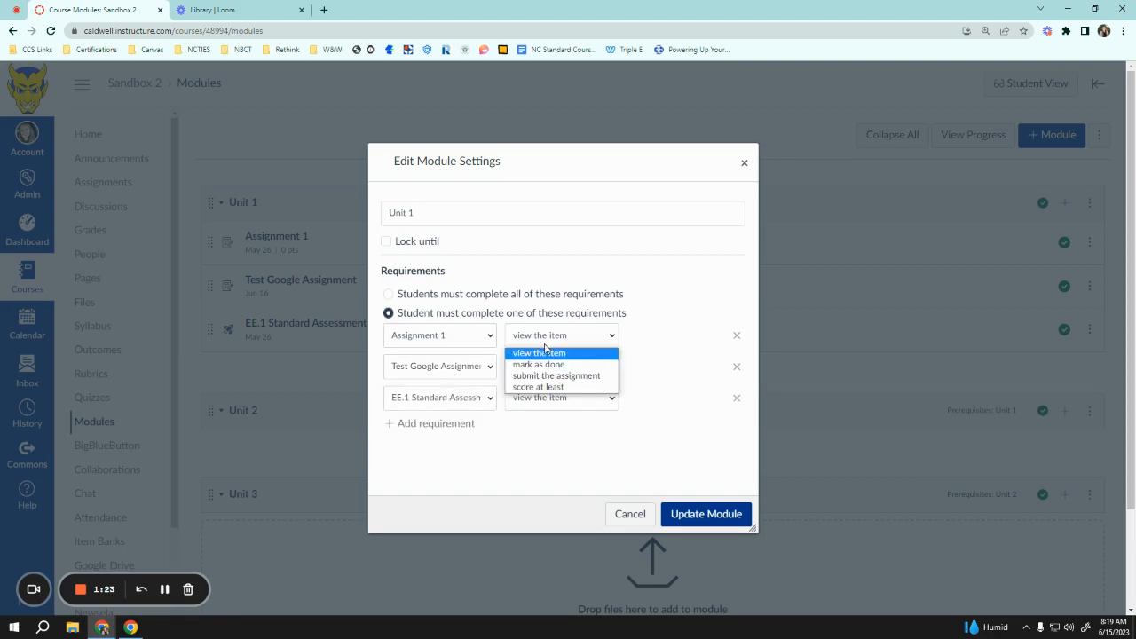
left_click(599, 377)
left_click(577, 367)
left_click(577, 406)
left_click(571, 400)
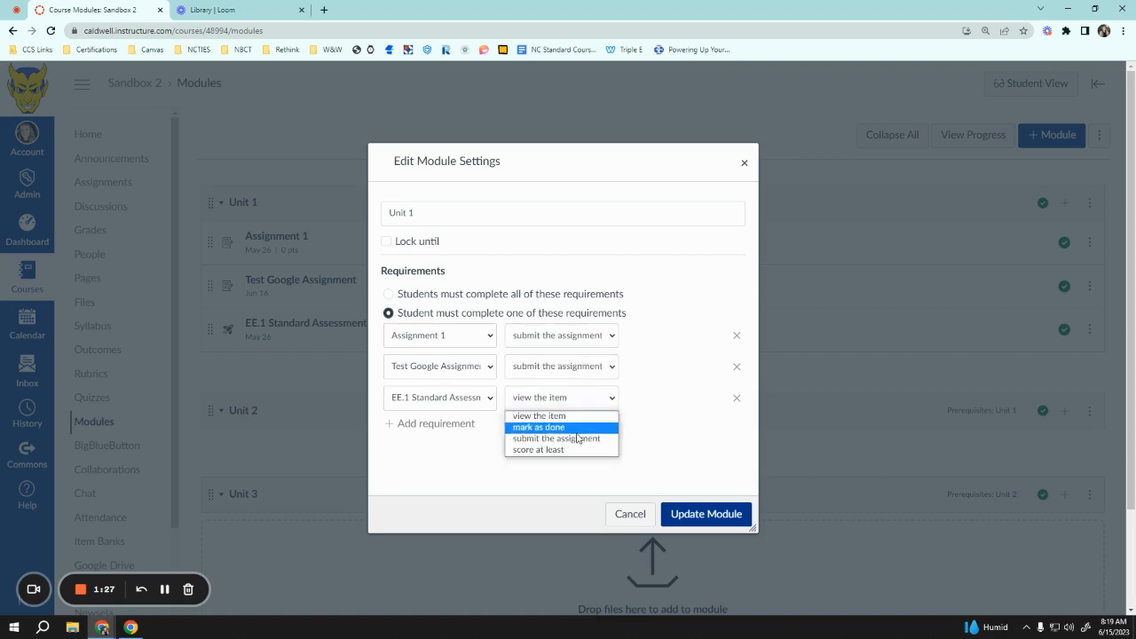
left_click(577, 438)
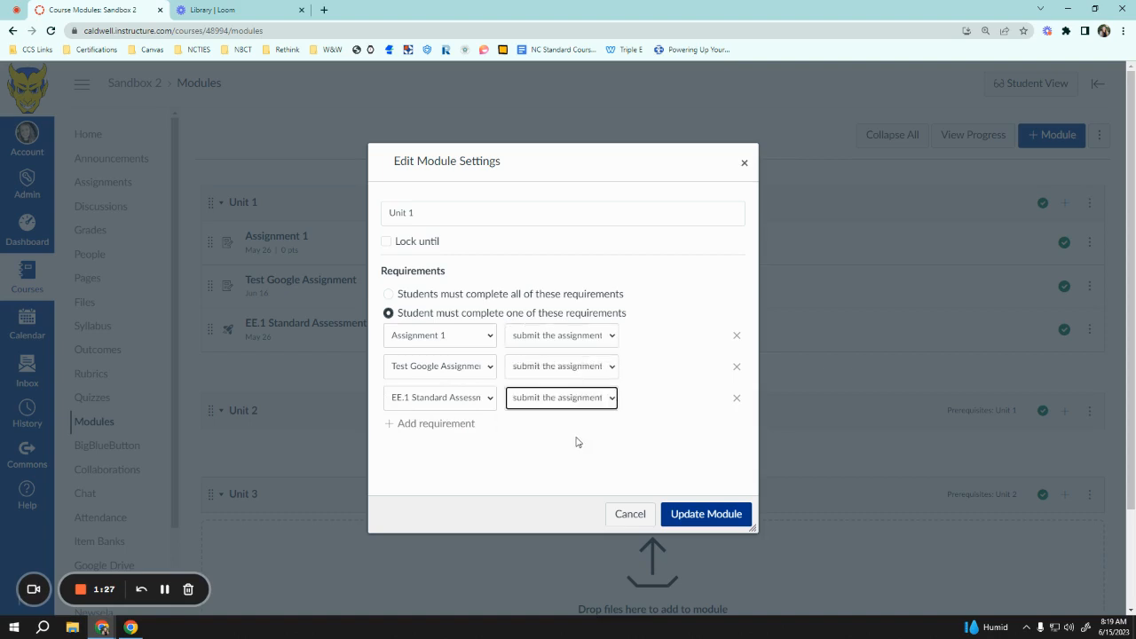
Try the "score at least" condition on Assignment 1 without a score and return it to "submit the assignment"
left_click(554, 340)
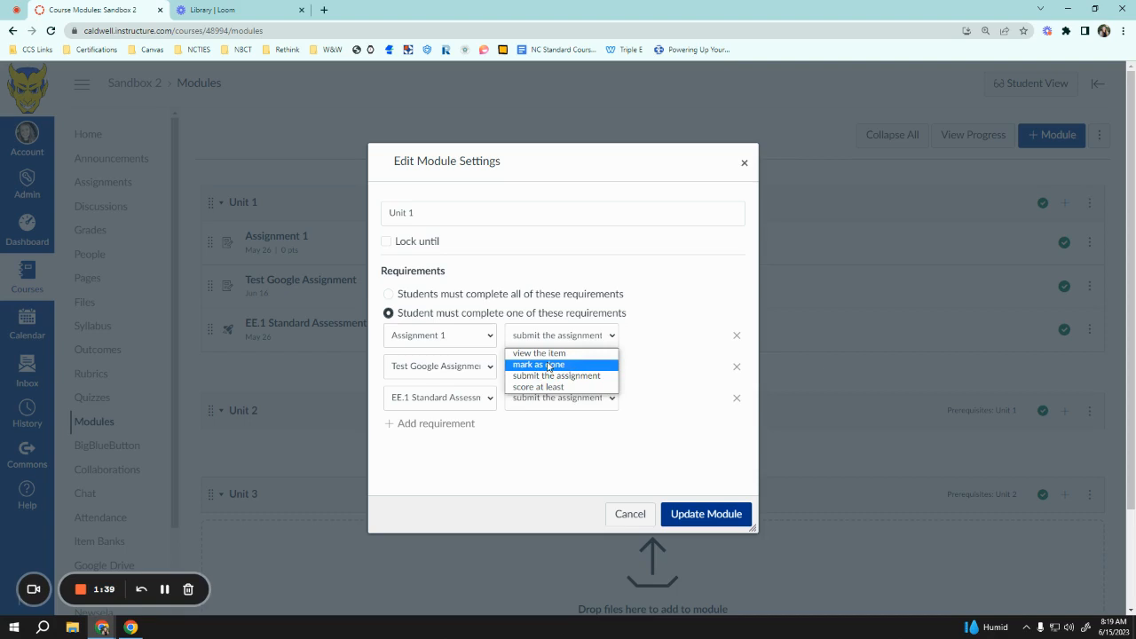
left_click(563, 388)
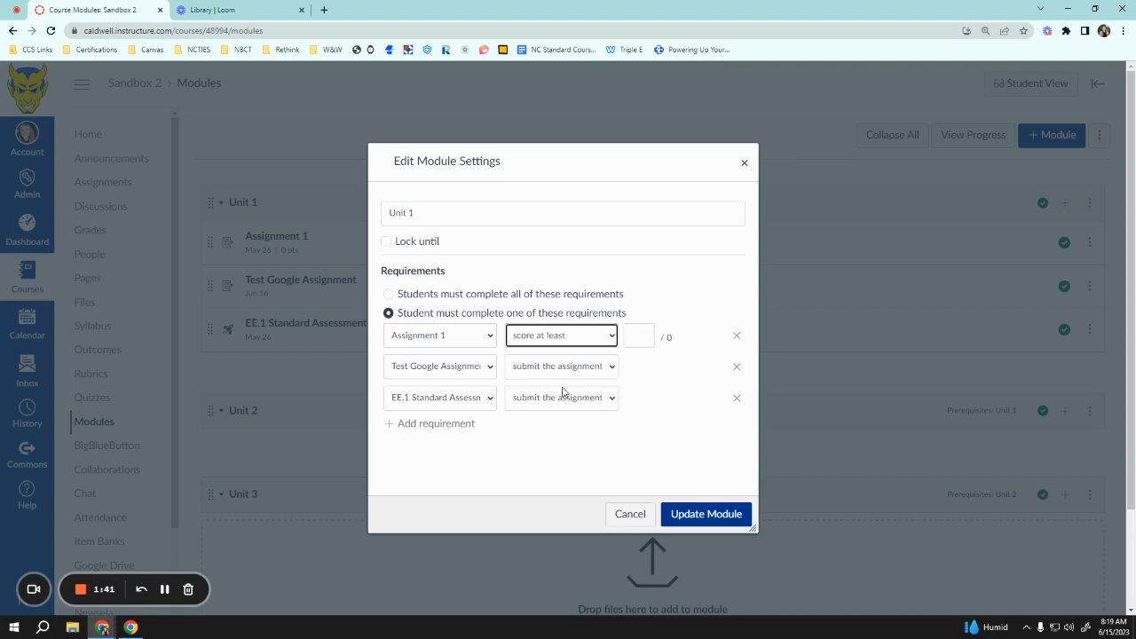
left_click(651, 336)
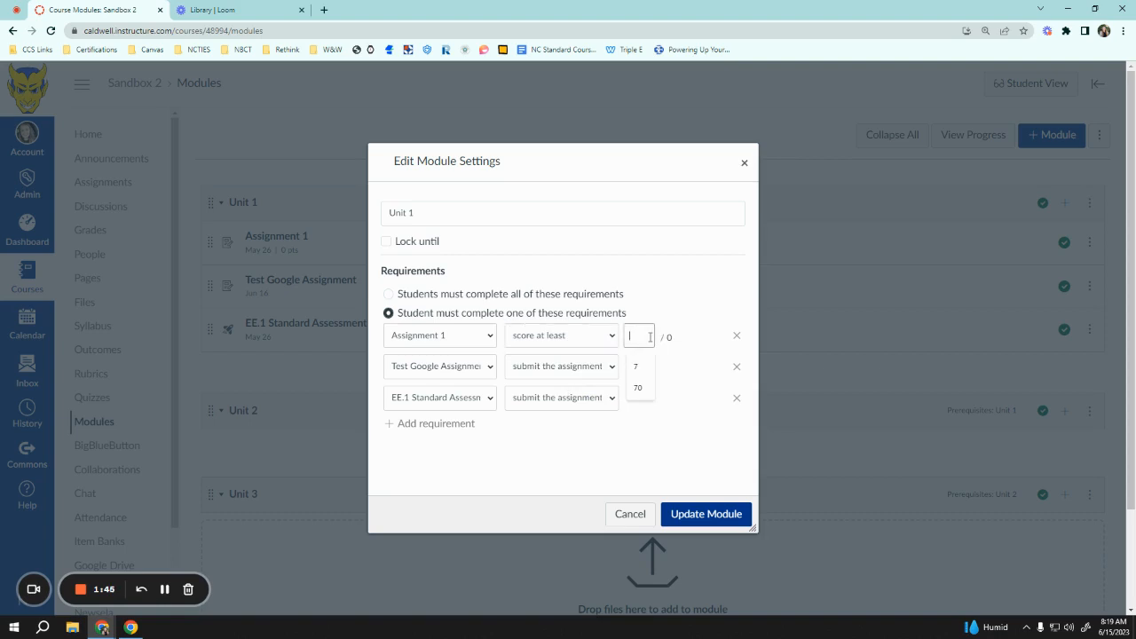
left_click(587, 340)
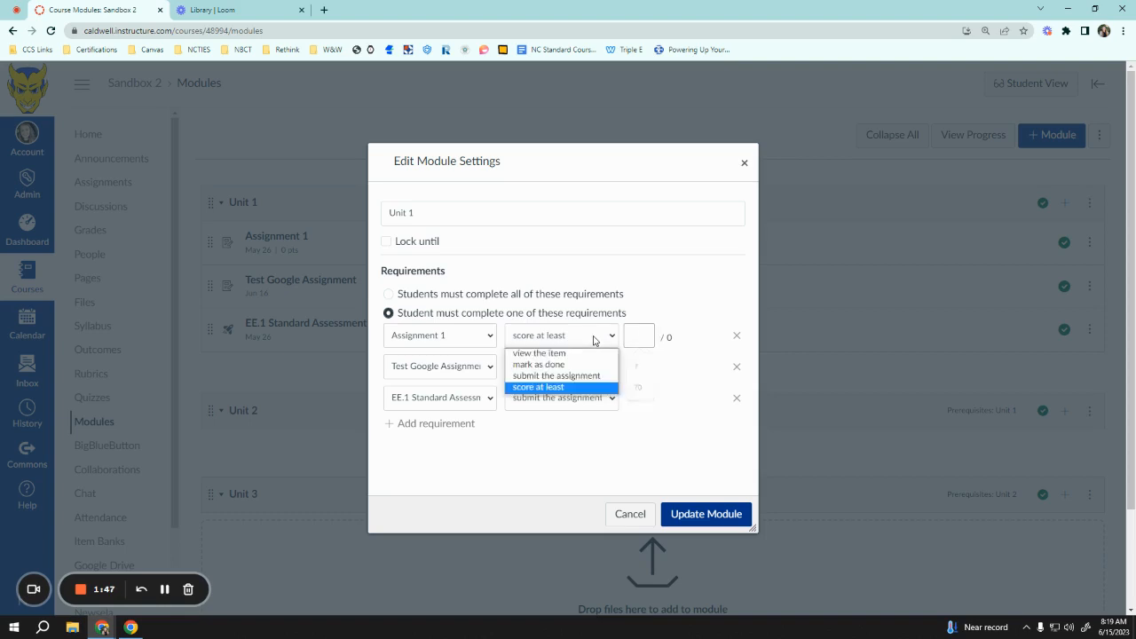
left_click(574, 378)
Try "score at least" 70 and "mark as done" for EE.1 Standard Assessment, and return it to "submit the assignment"
left_click(568, 399)
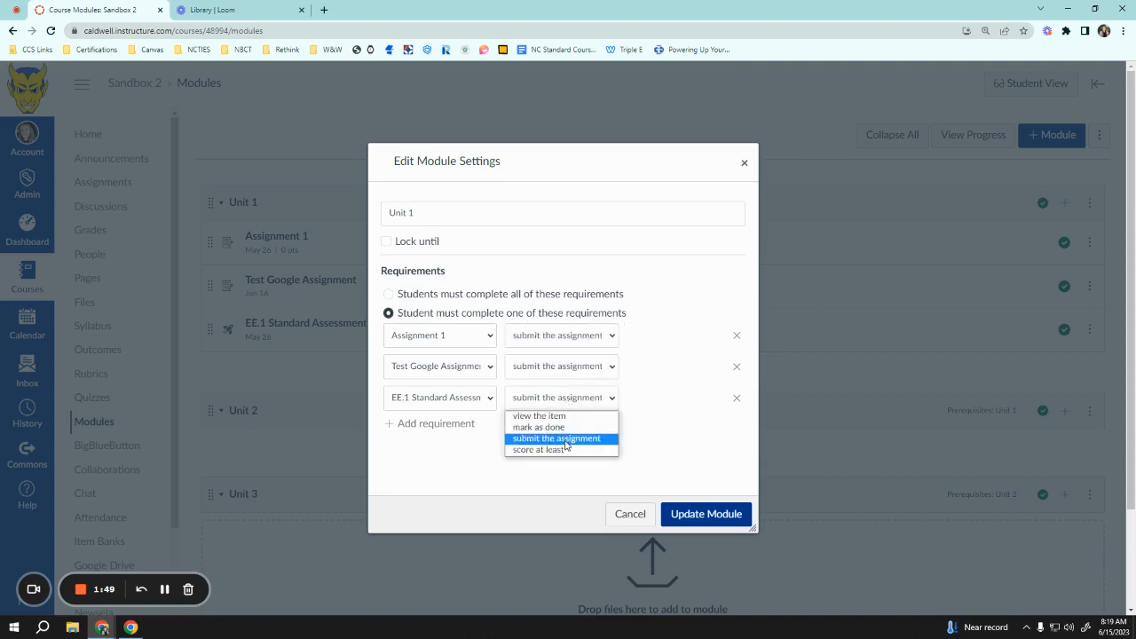
left_click(565, 446)
left_click(639, 400)
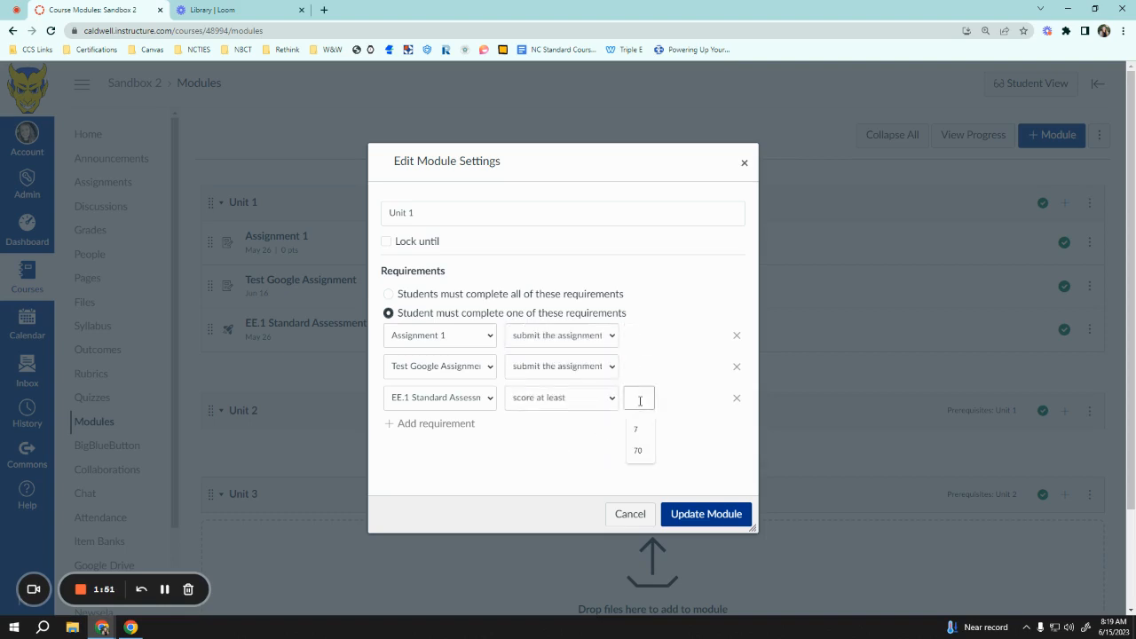
left_click(609, 421)
left_click(597, 400)
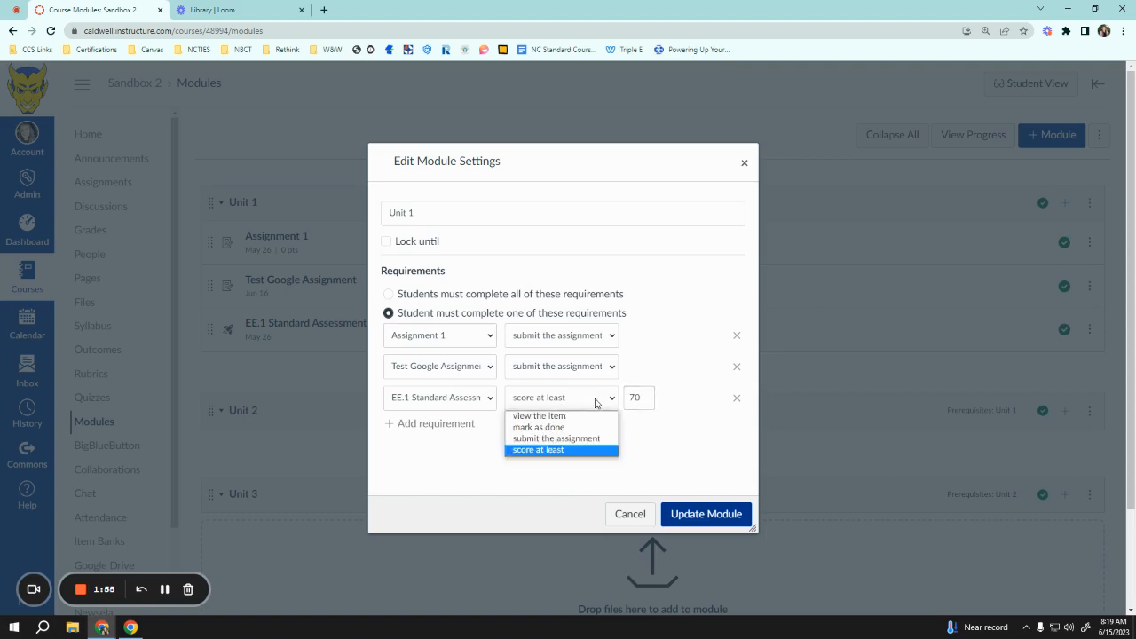
left_click(588, 431)
left_click(584, 400)
left_click(590, 439)
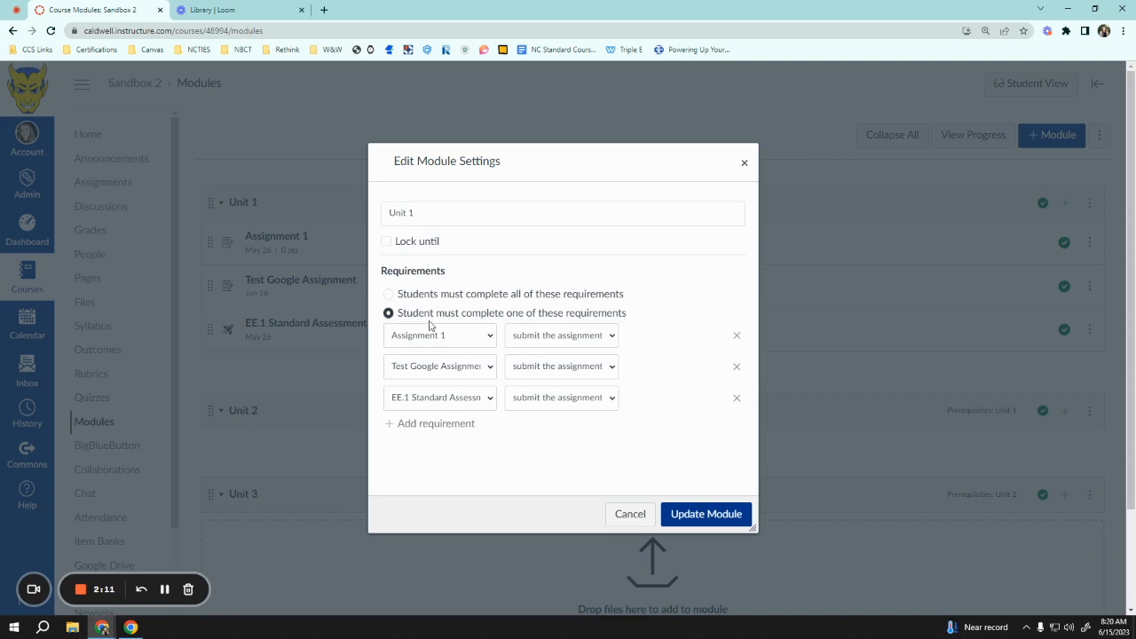
Require students to complete all Unit 1 requirements in sequential order and update the module
left_click(388, 294)
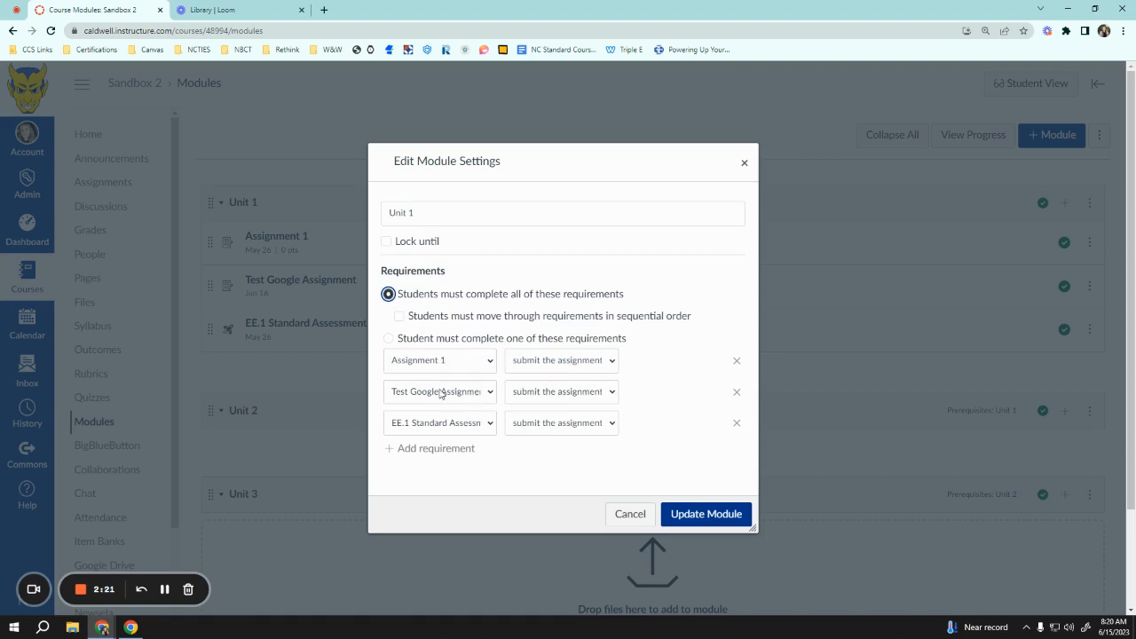
left_click(399, 317)
left_click(723, 517)
left_click(657, 417)
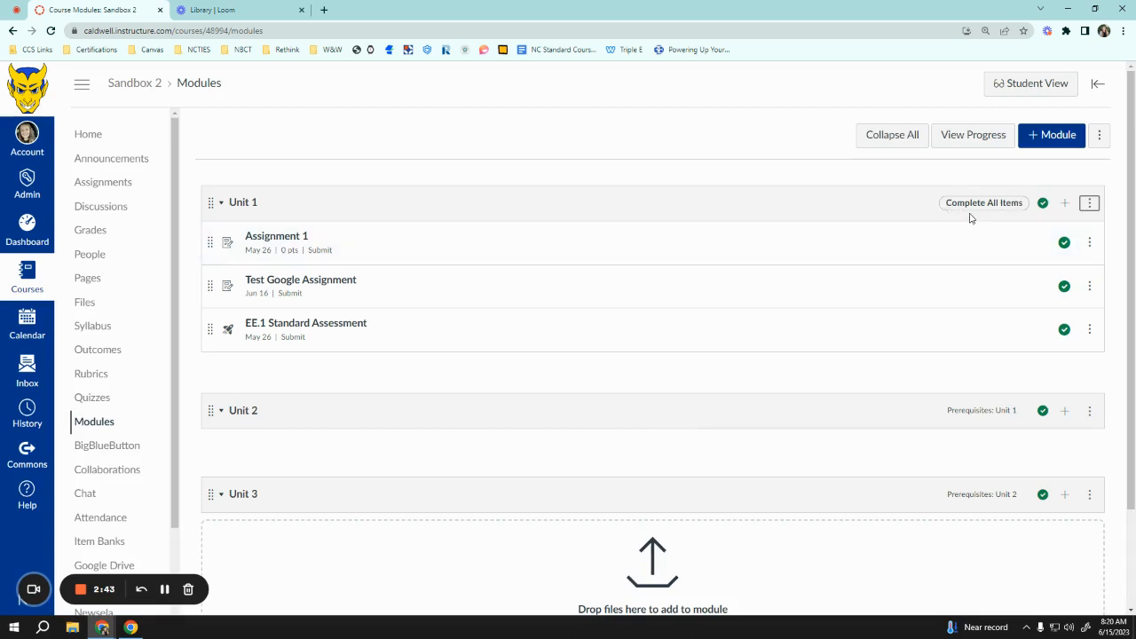
Examine in Student View which Unit 1 items are available and their completion markers, and leave the view
left_click(1032, 86)
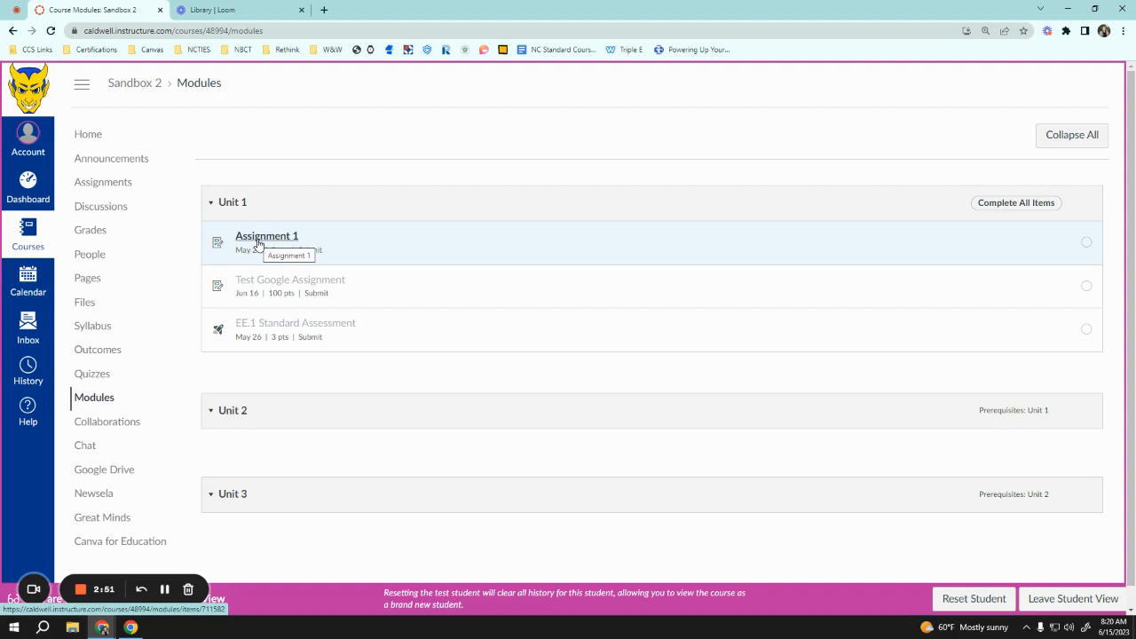
triple_click(273, 280)
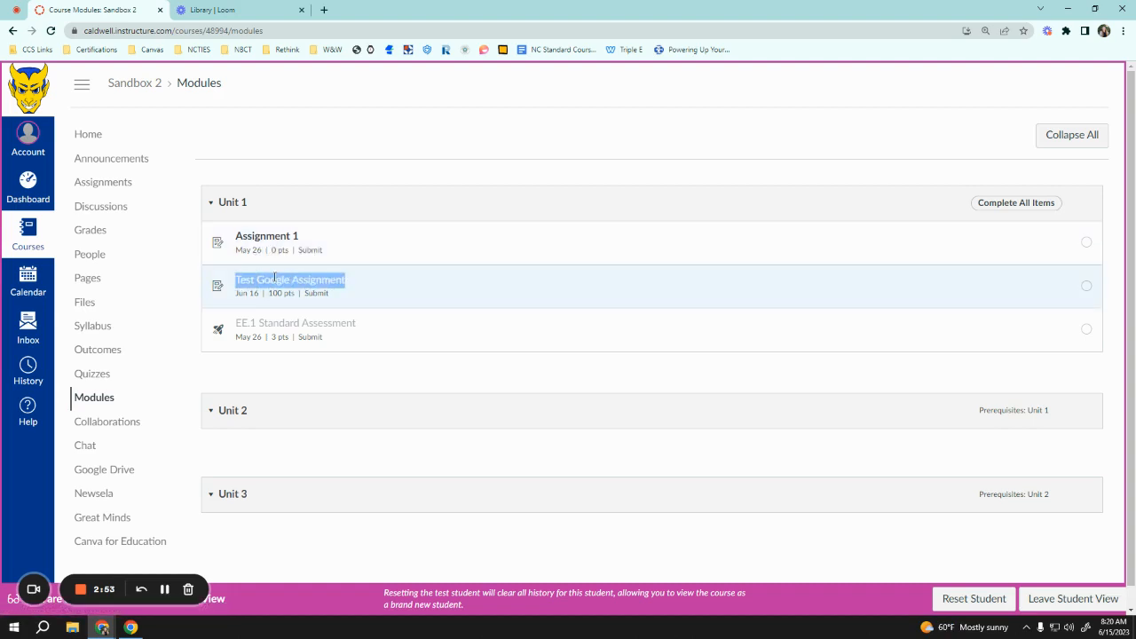
left_click(276, 334)
triple_click(274, 330)
triple_click(270, 291)
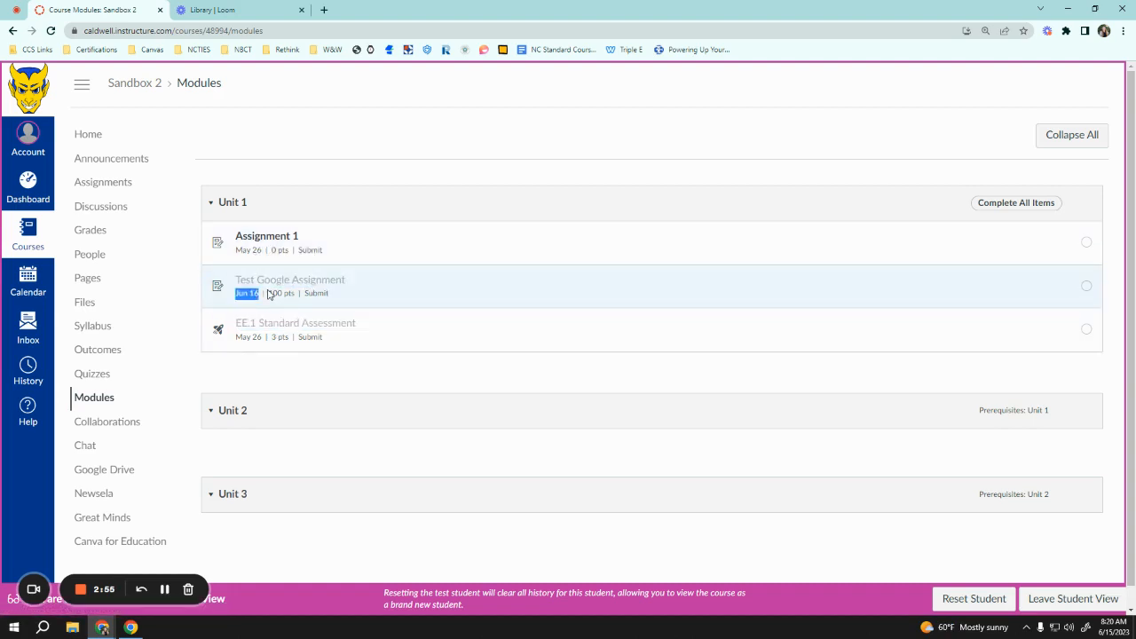
double_click(272, 317)
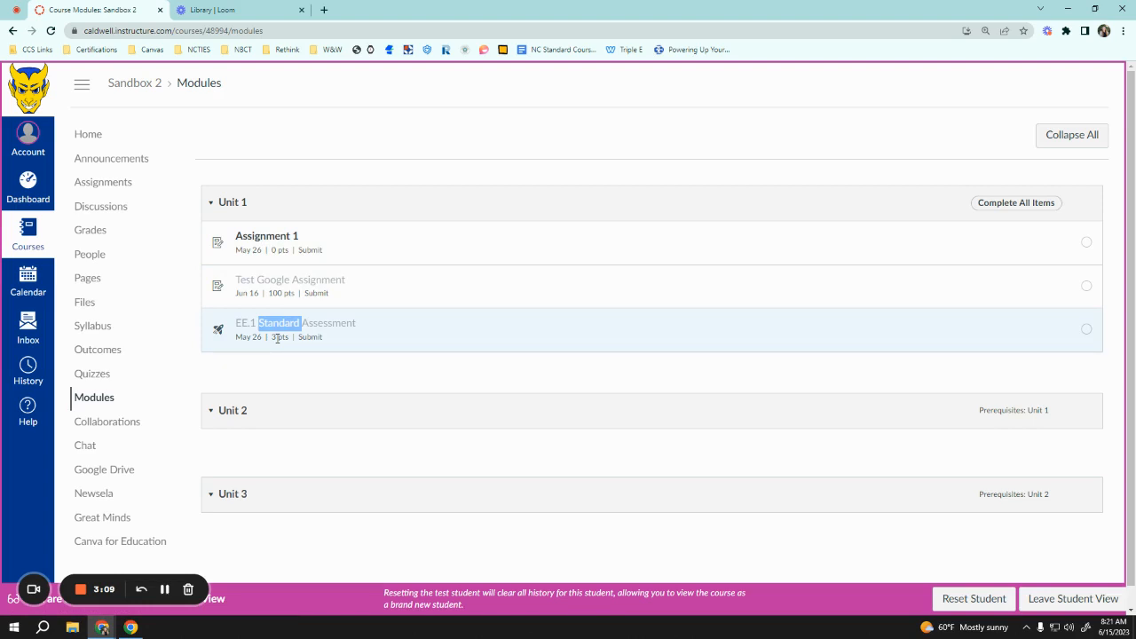
mouse_move(1091, 251)
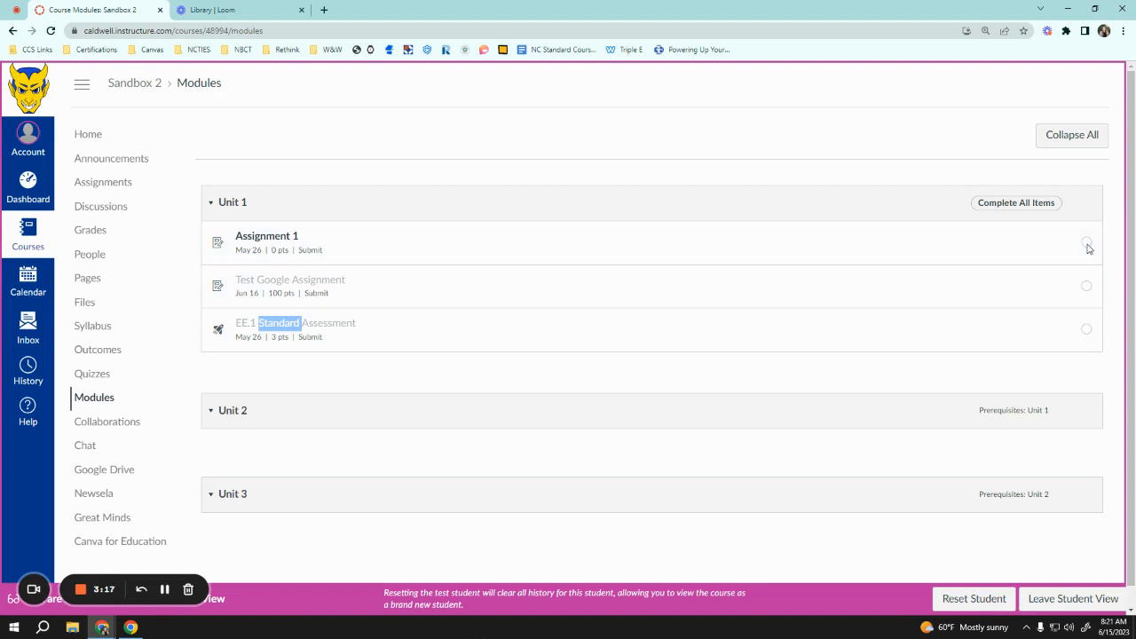
left_click(1097, 596)
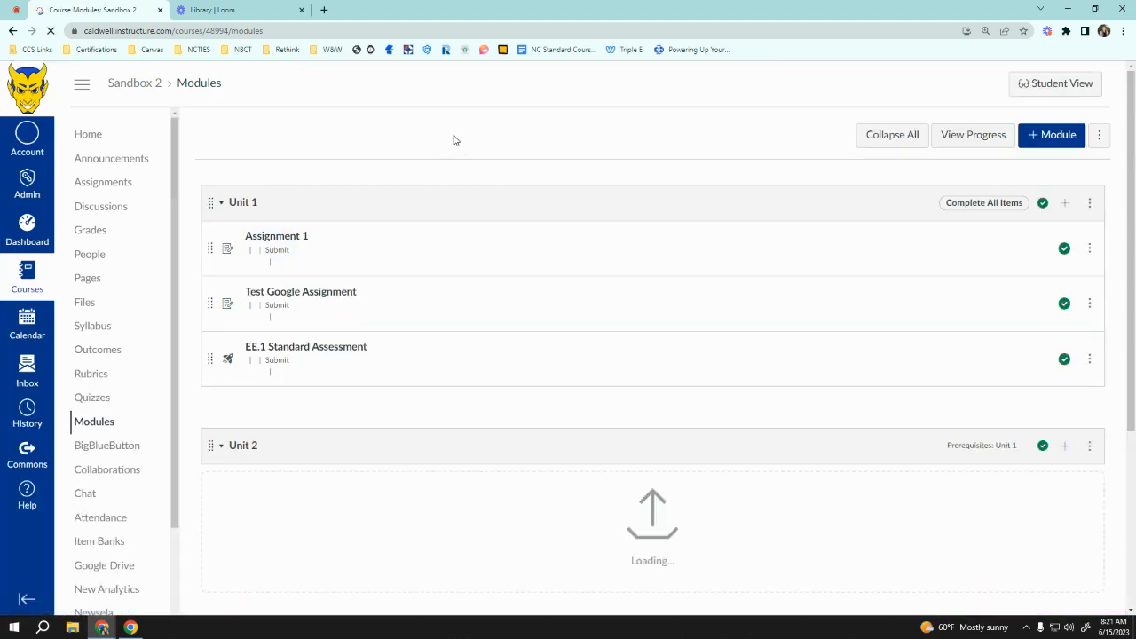